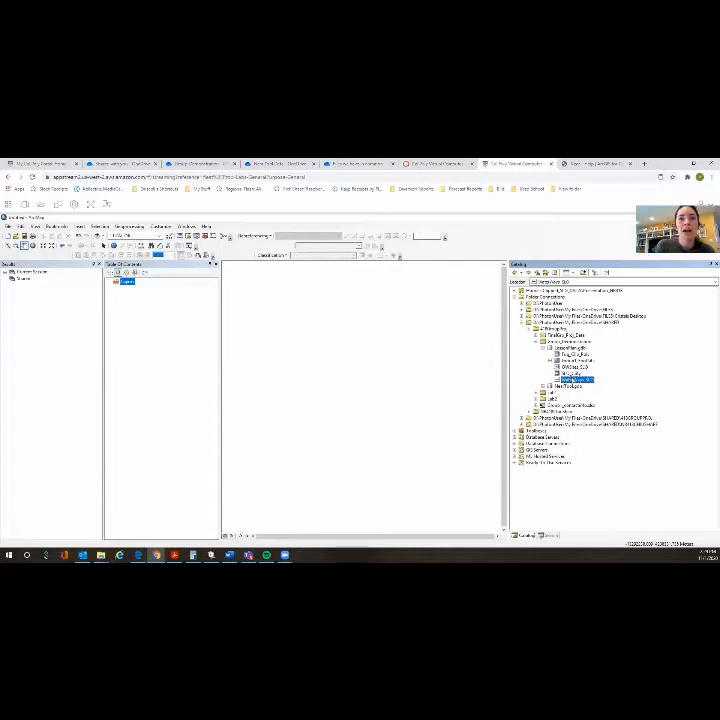
- Add the OWSites_SLO, WaterWays_SLO and SLO_Cnty feature classes from LessonPlan.gdb to the map and zoom to the county layer
left_click(568, 367)
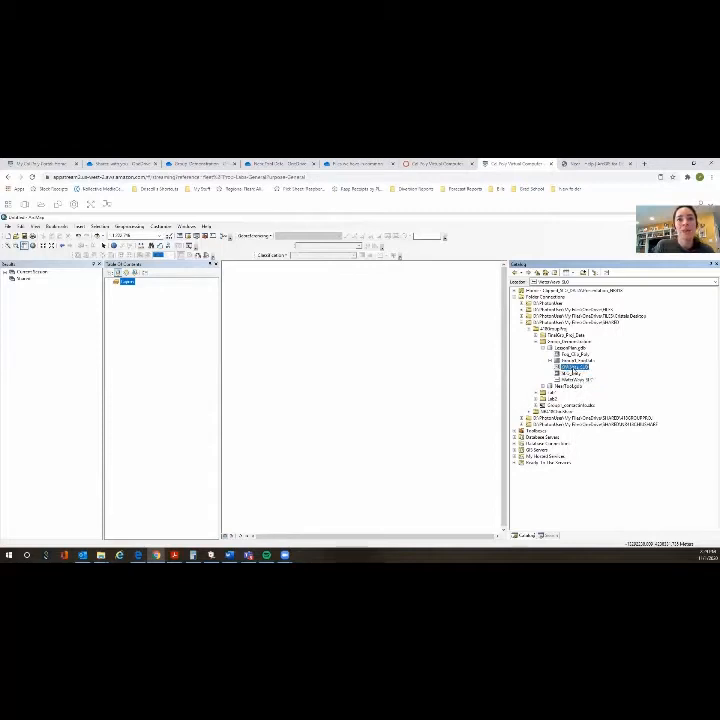
mouse_move(173, 311)
left_mouse_down()
mouse_move(181, 325)
mouse_move(181, 301)
left_mouse_up()
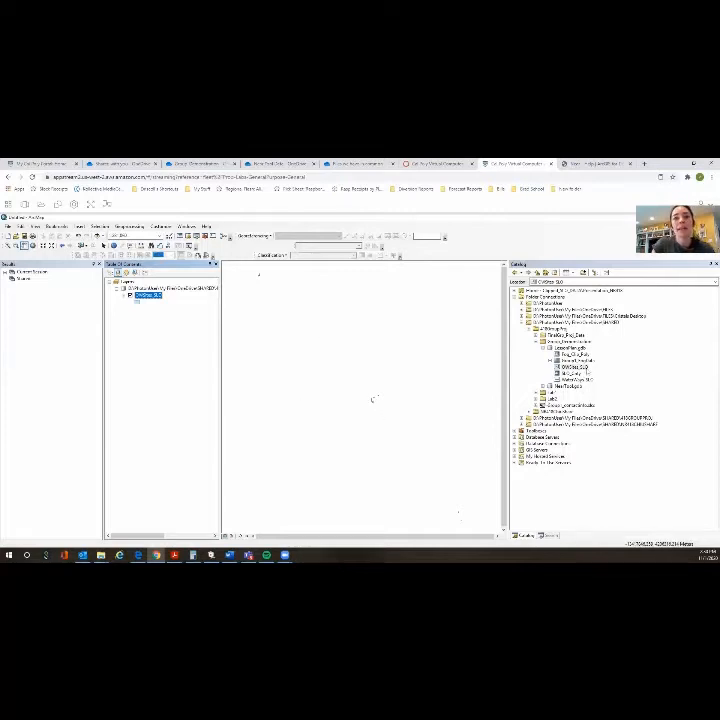
left_click(576, 379)
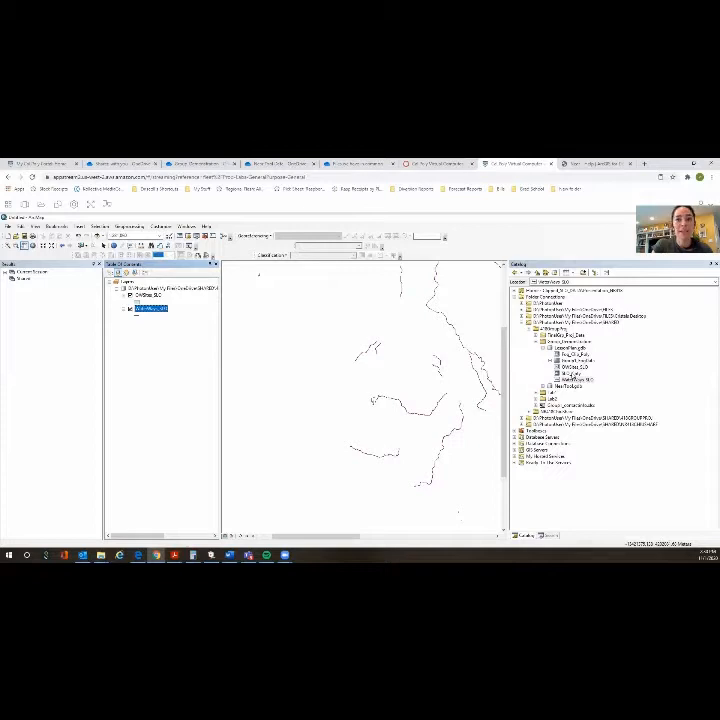
left_click_drag(570, 373, 158, 342)
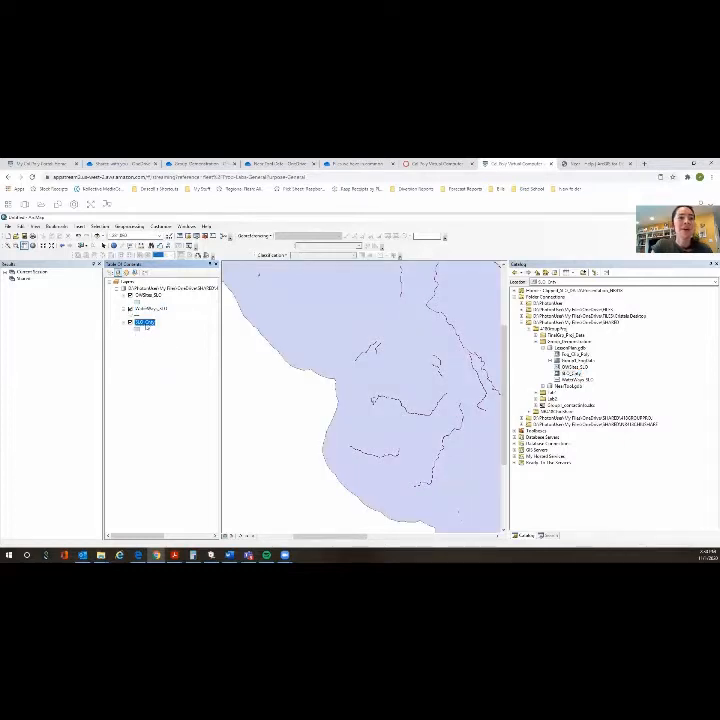
right_click(146, 324)
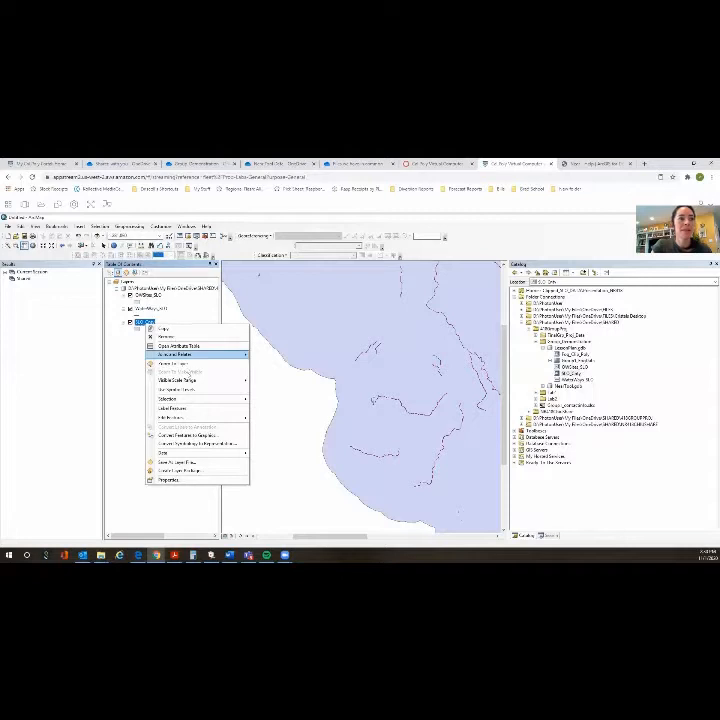
left_click(176, 363)
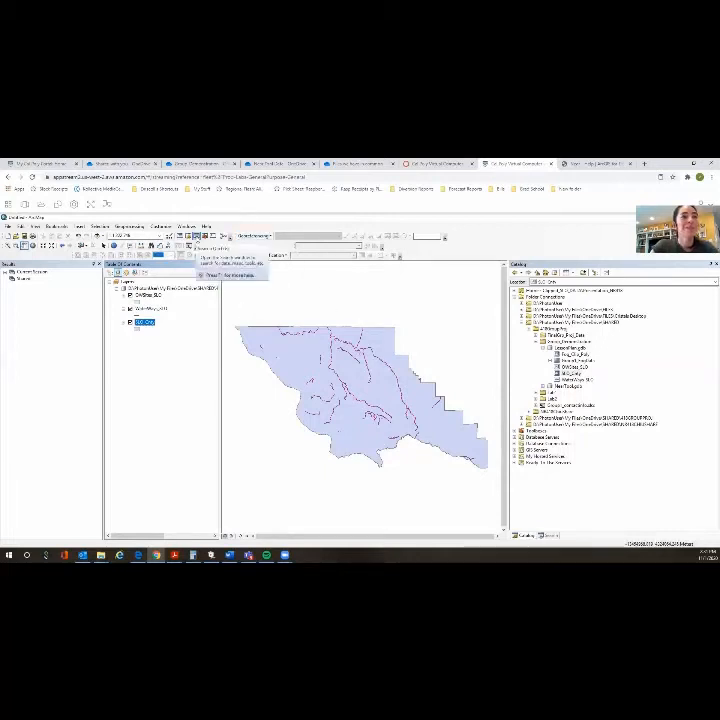
- Search for "feature to point" and open the Feature To Point (Data Management) tool
left_click(197, 240)
left_click_drag(566, 292, 500, 299)
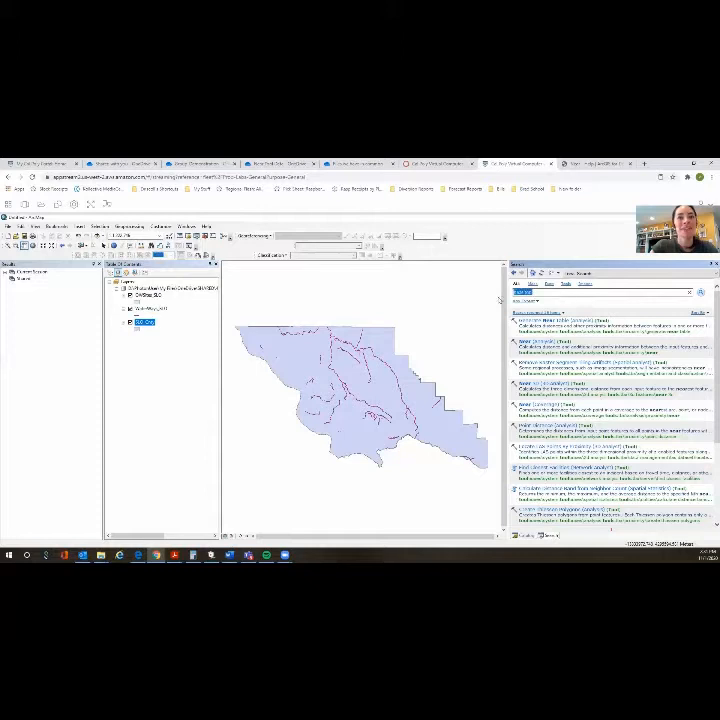
type("feature to po")
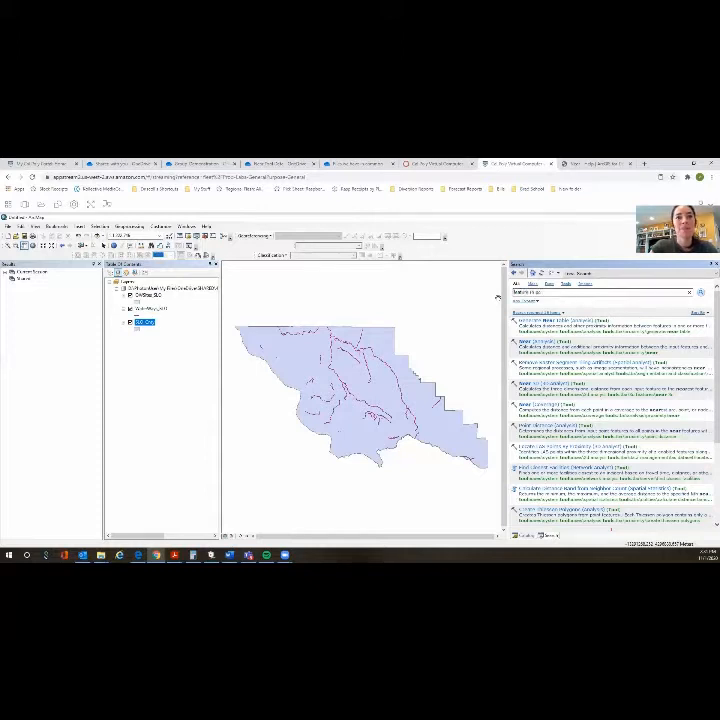
type("int")
key("Return")
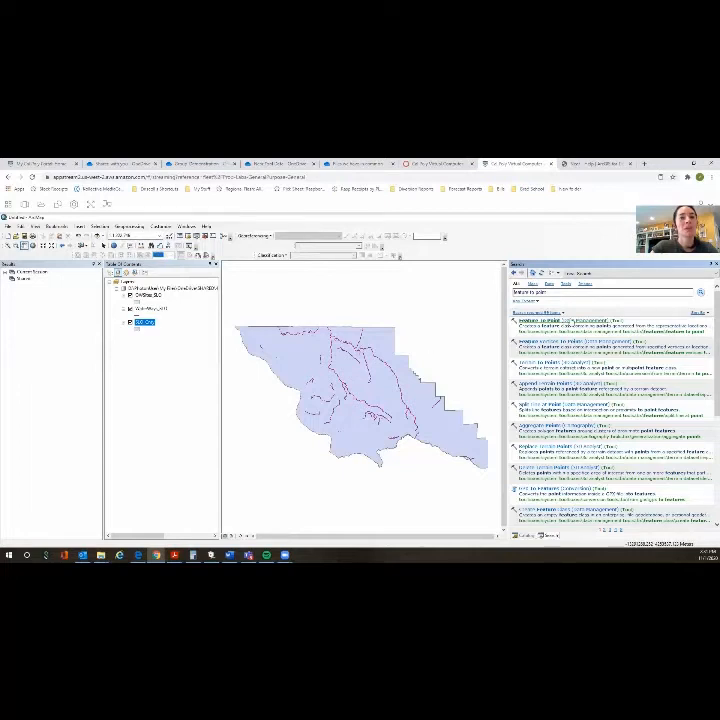
left_click(540, 320)
- Run Feature To Point on OWSites_SLO with the Inside option enabled, keeping the default output feature class
left_click_drag(354, 313, 372, 293)
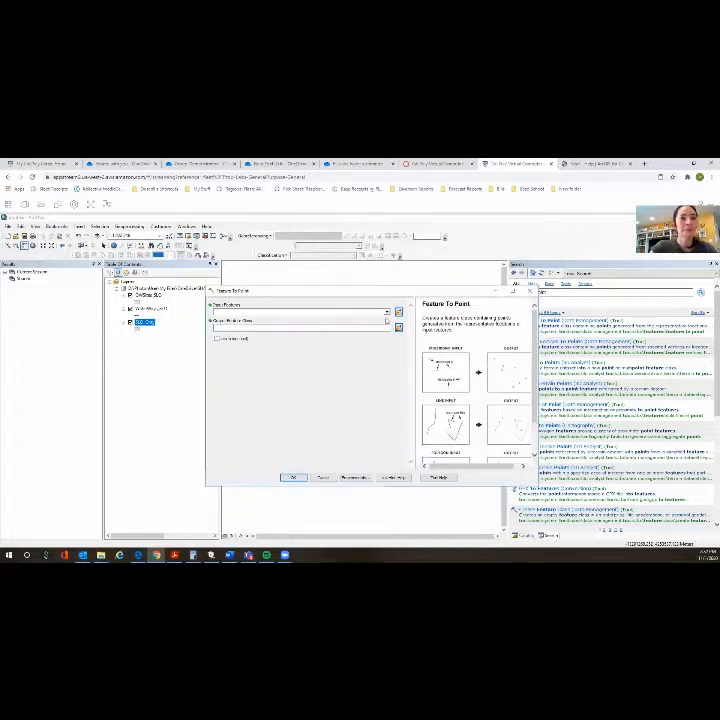
left_click(387, 313)
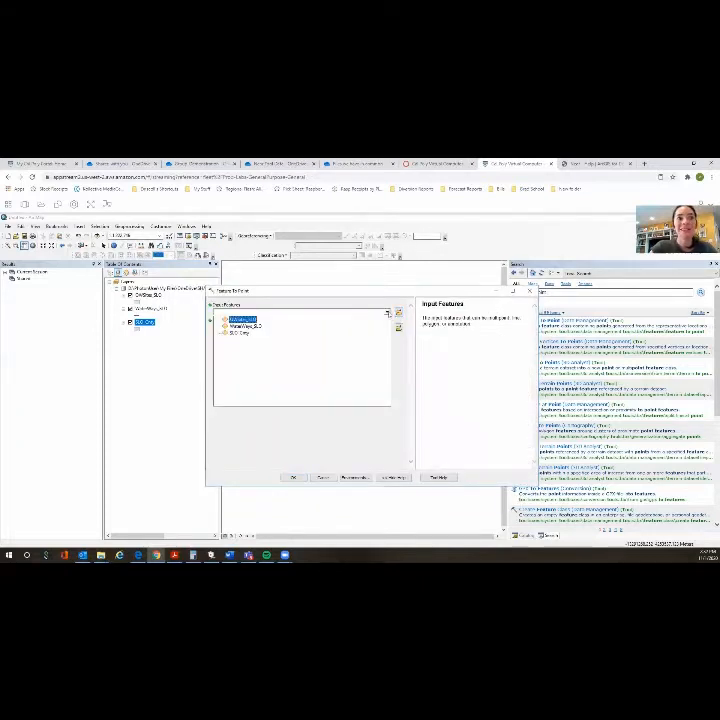
left_click(387, 313)
left_click(387, 313)
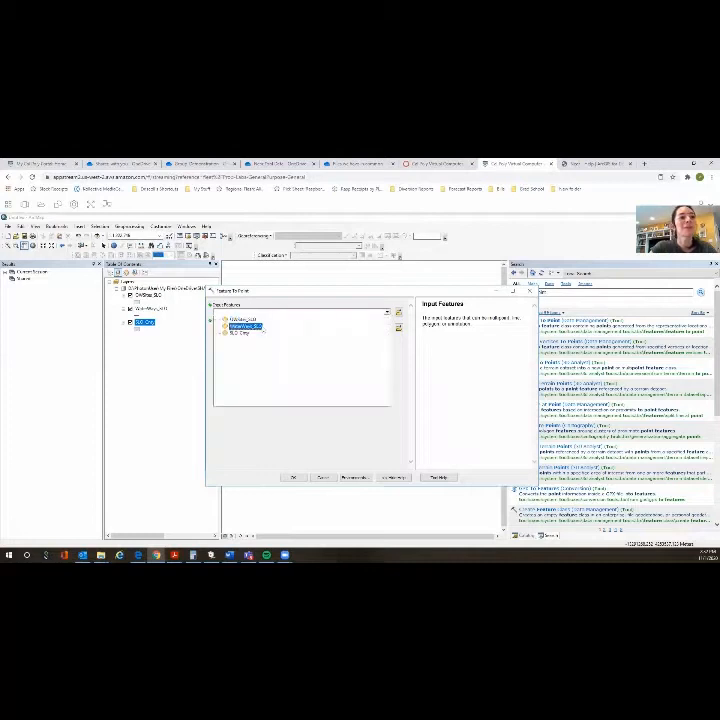
left_click(241, 319)
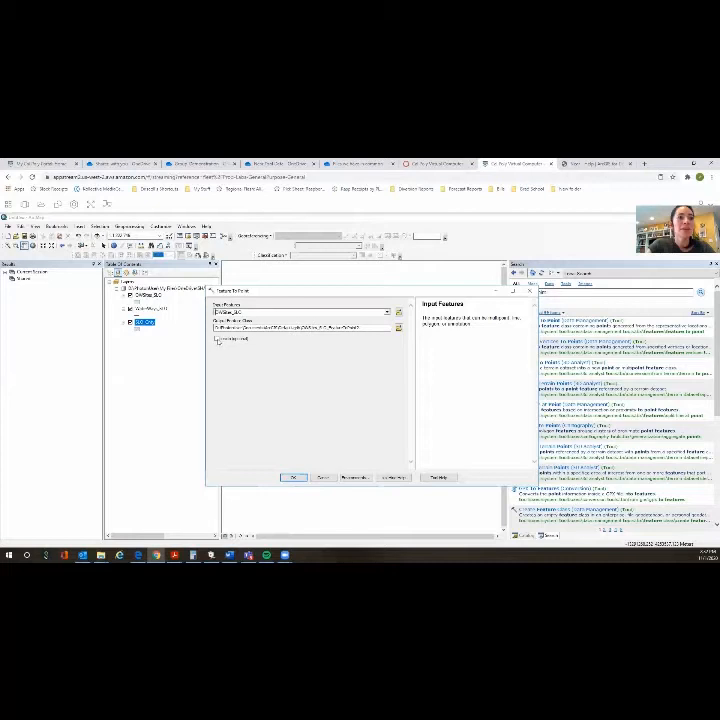
left_click(217, 340)
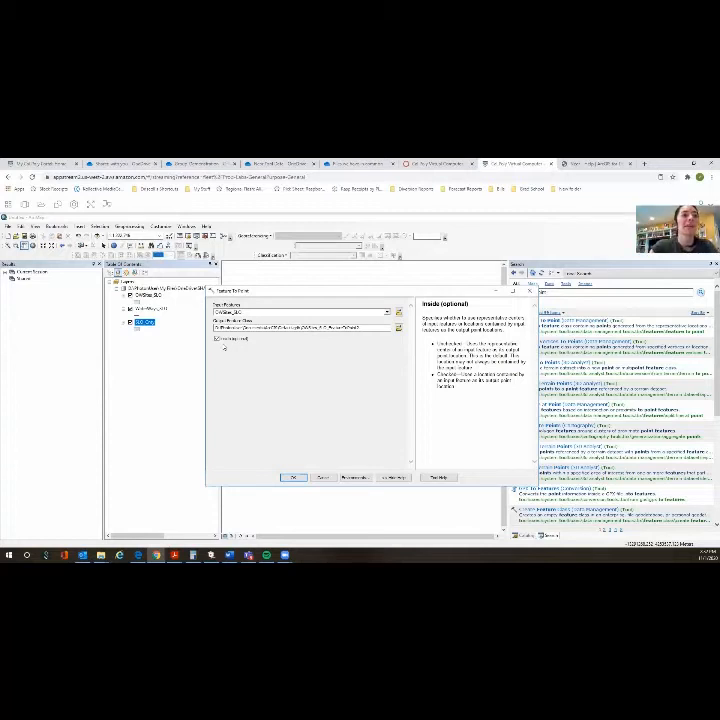
left_click(215, 339)
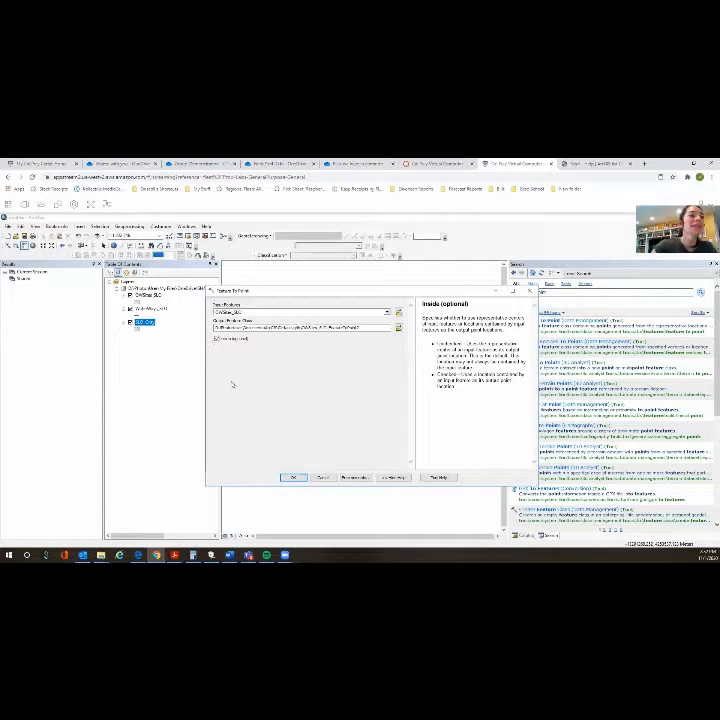
left_click(293, 477)
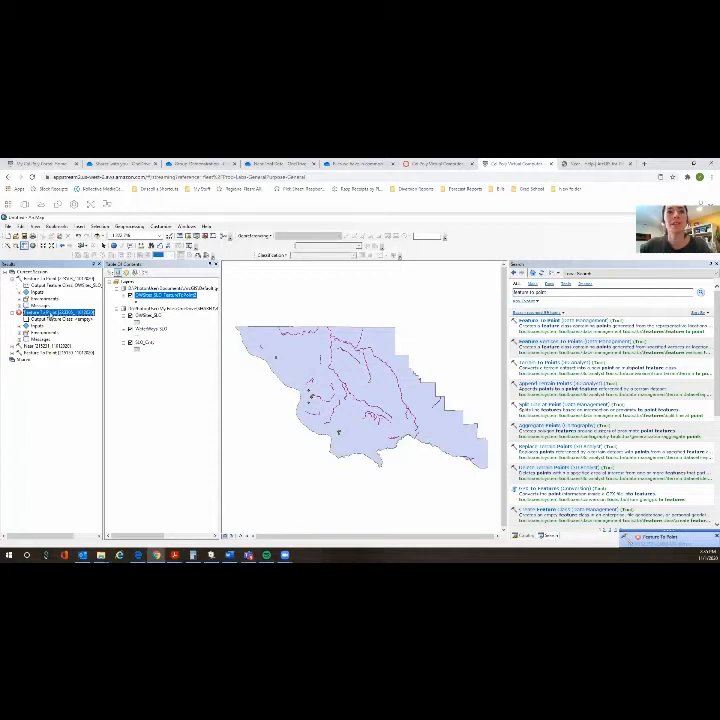
- Remove the failed Feature To Point entry from the current session's results and hide the OWSites_SLO layer
right_click(45, 312)
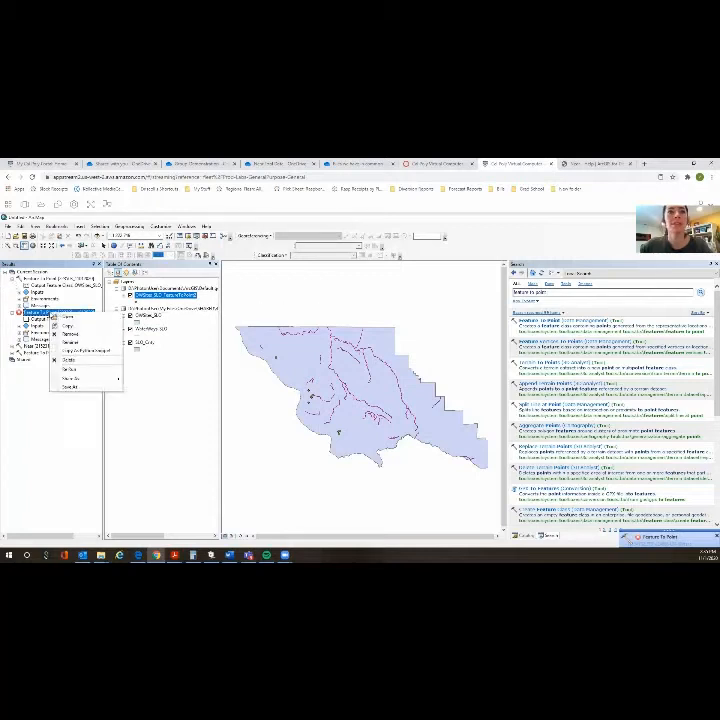
left_click(64, 323)
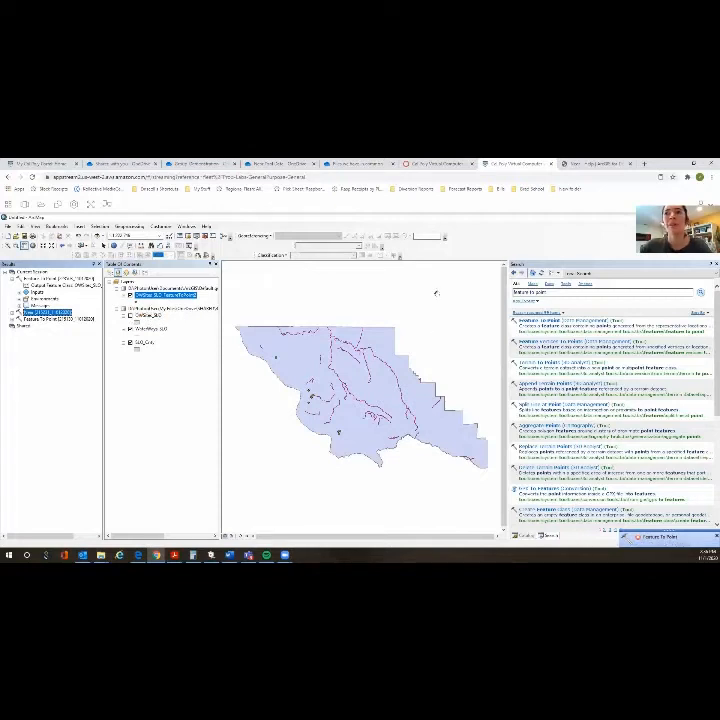
- Search for "near" and open the Near (Analysis) tool
left_click_drag(546, 293, 505, 300)
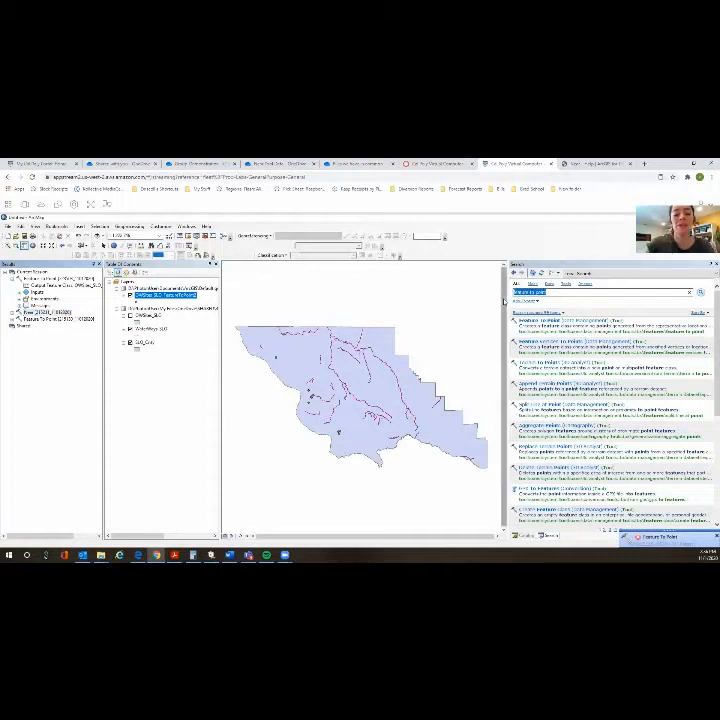
type("near")
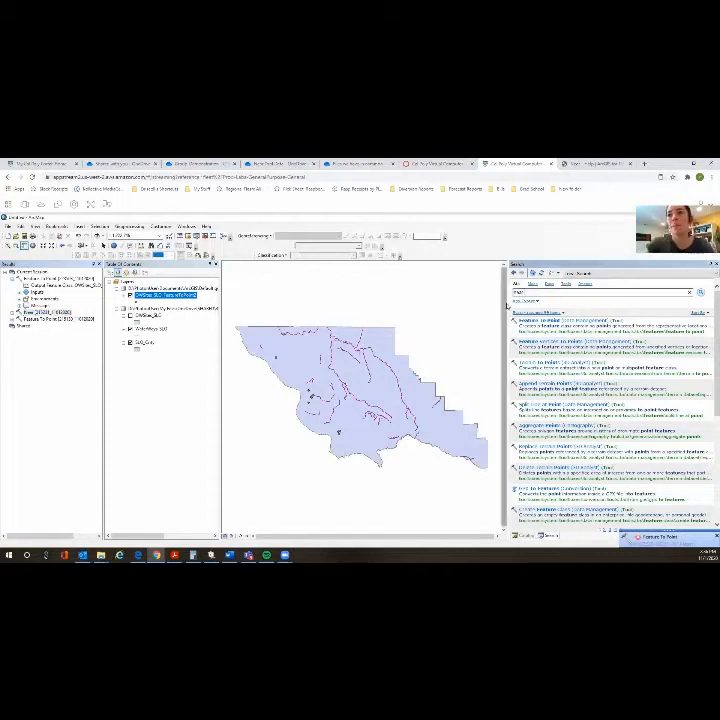
key("Return")
left_click(521, 300)
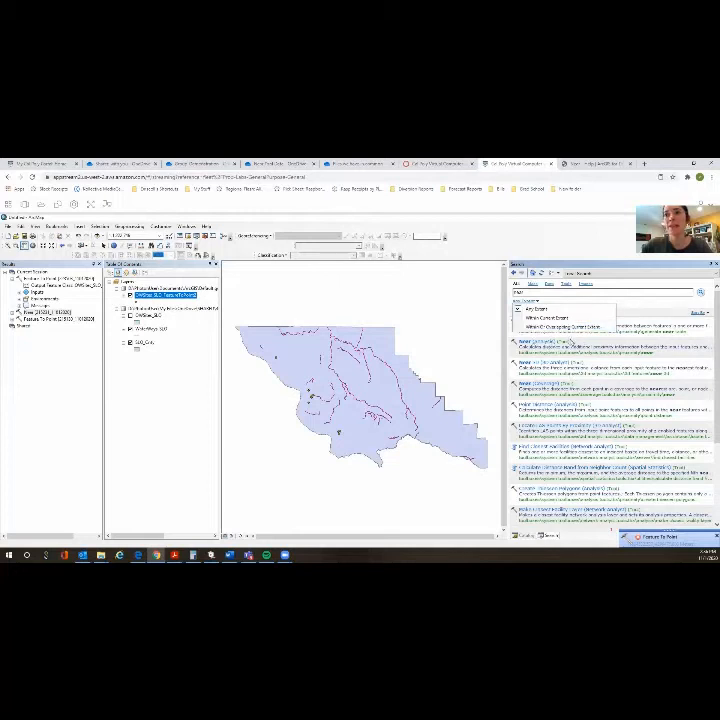
left_click(549, 343)
left_click(548, 342)
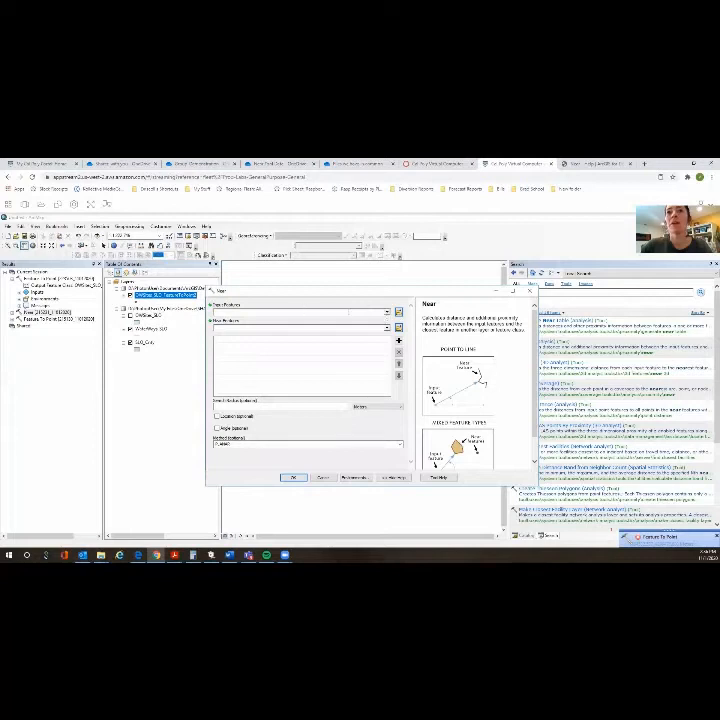
- Run Near with OWSites_SLO_FeatureToPoint2 as the input features and WaterWays_SLO as the near features, using the Planar method
left_click(387, 313)
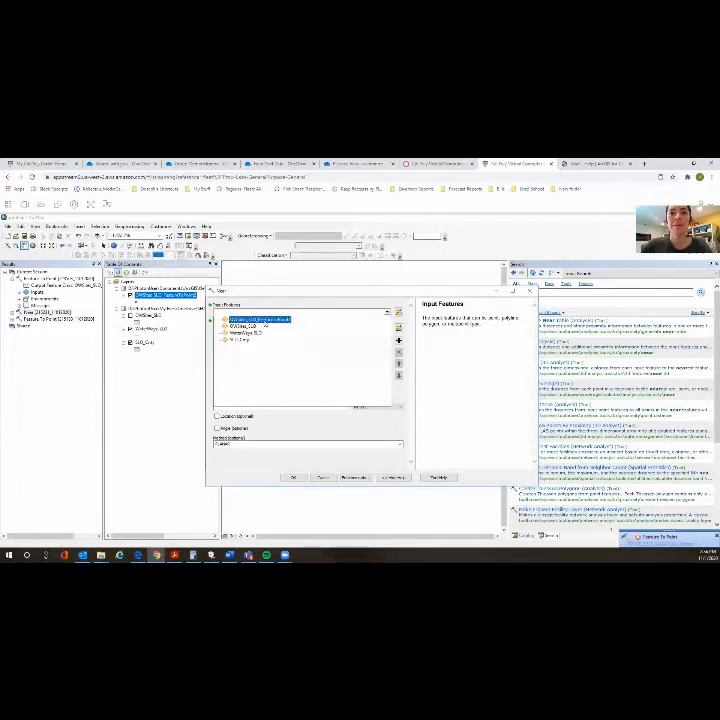
left_click(258, 319)
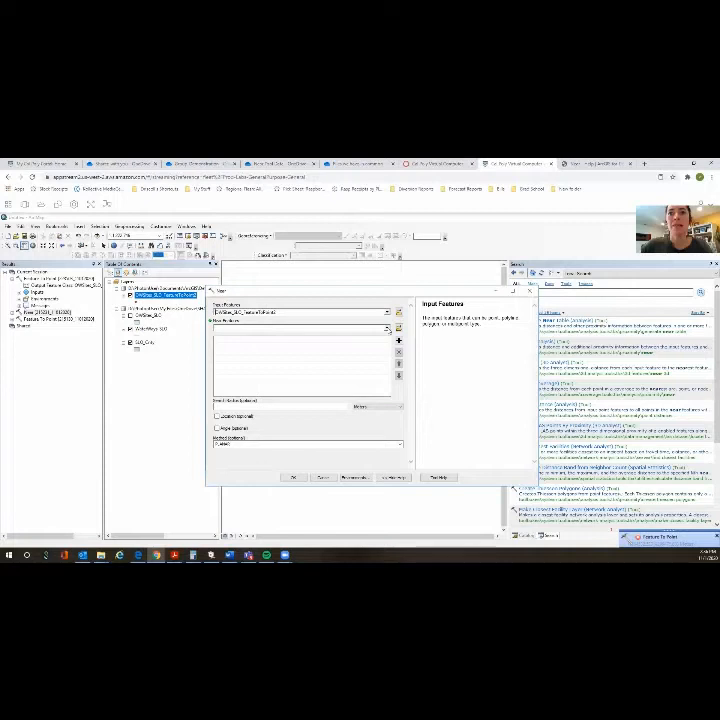
left_click(386, 329)
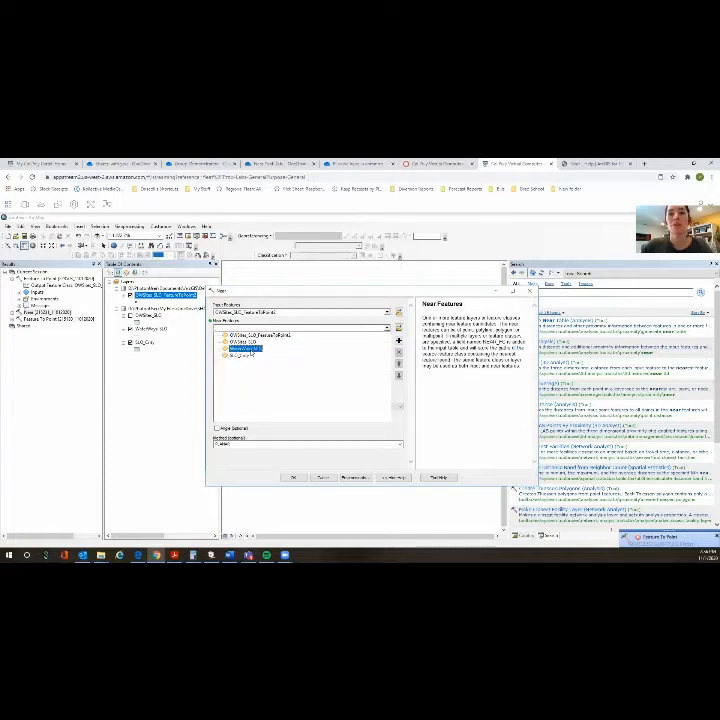
left_click(245, 348)
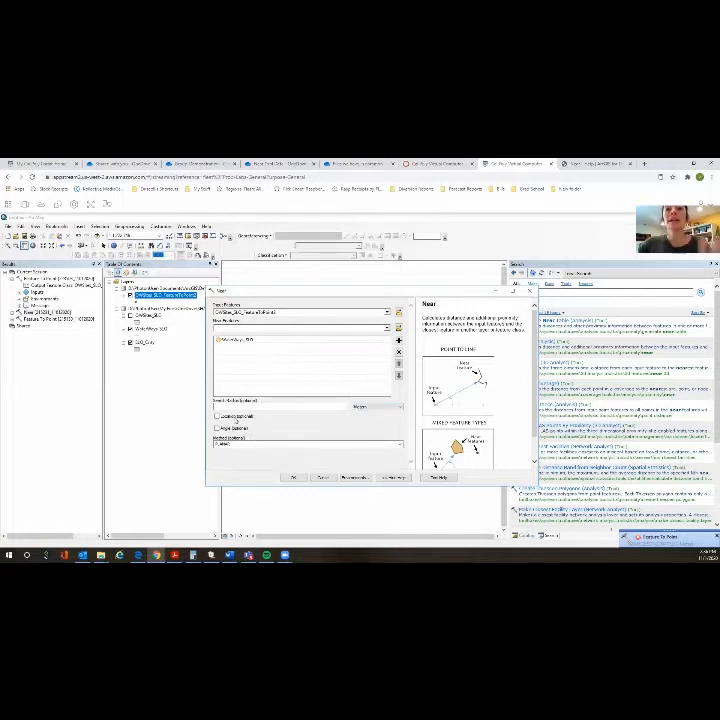
left_click(294, 478)
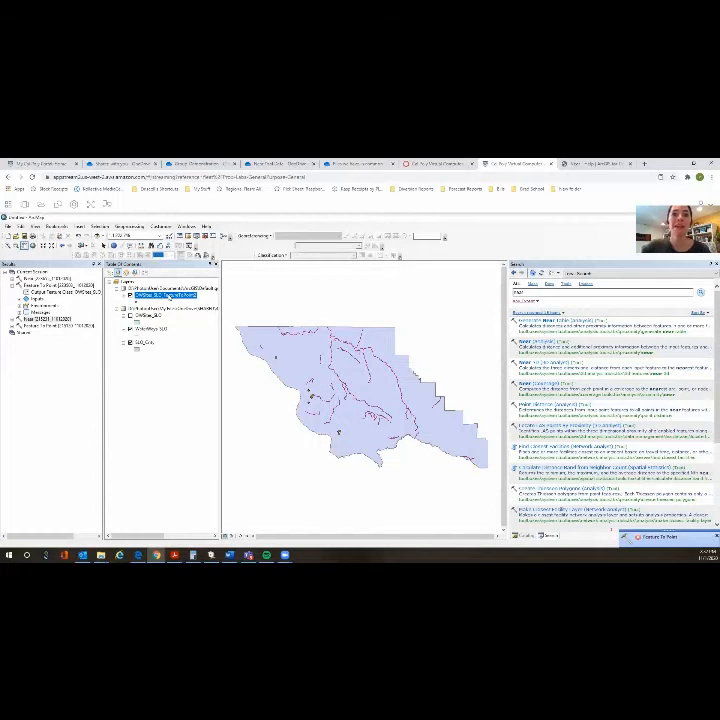
- Select the first record in the OWSites_SLO_FeatureToPoint2 attribute table and examine its NEAR_FID and NEAR_DIST fields, closing the table when done
right_click(168, 296)
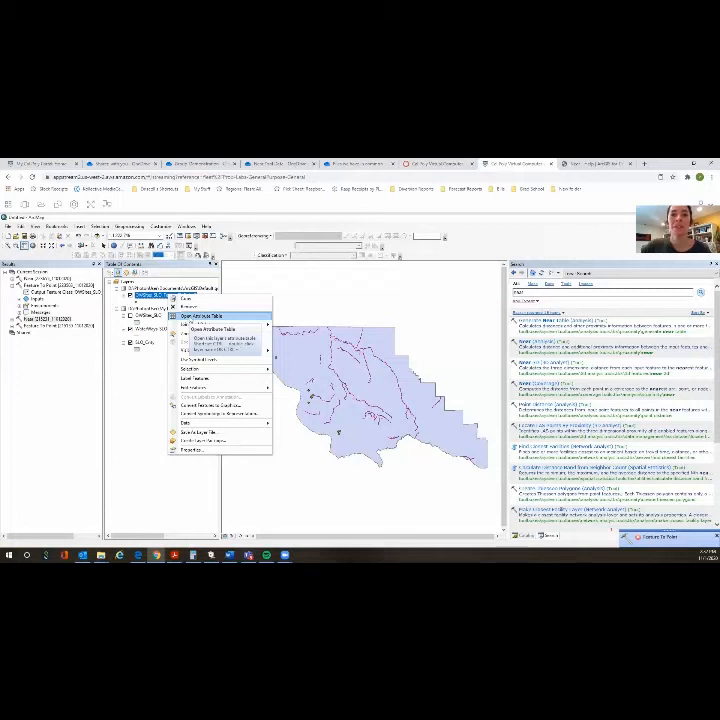
left_click(205, 316)
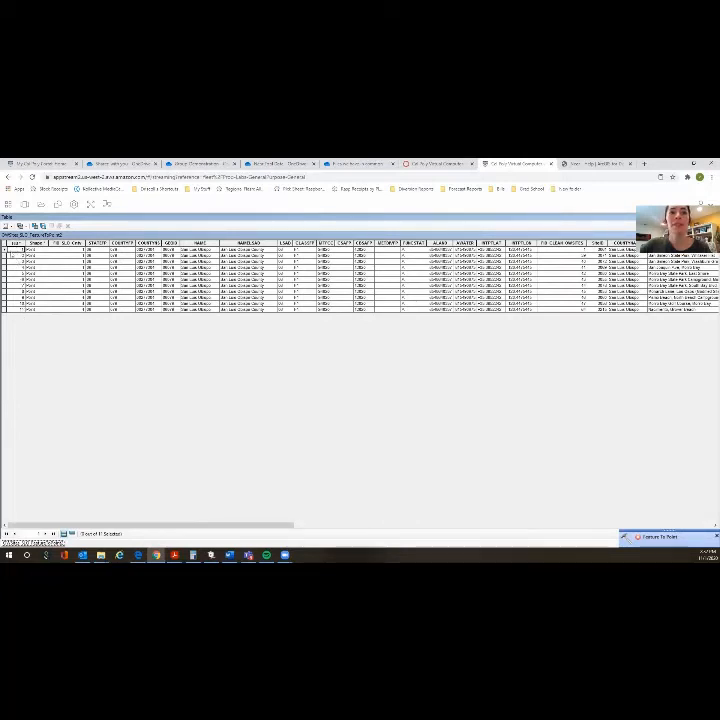
left_click(10, 249)
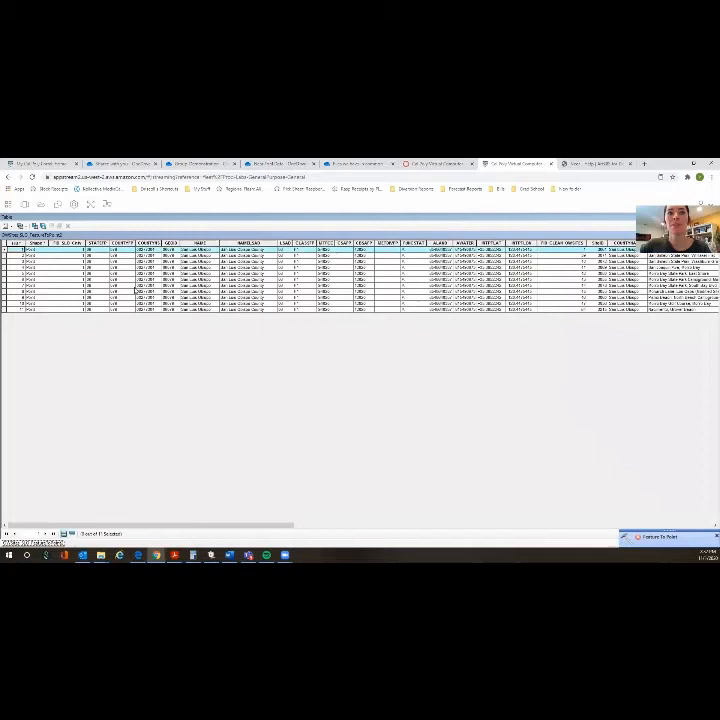
left_click(485, 524)
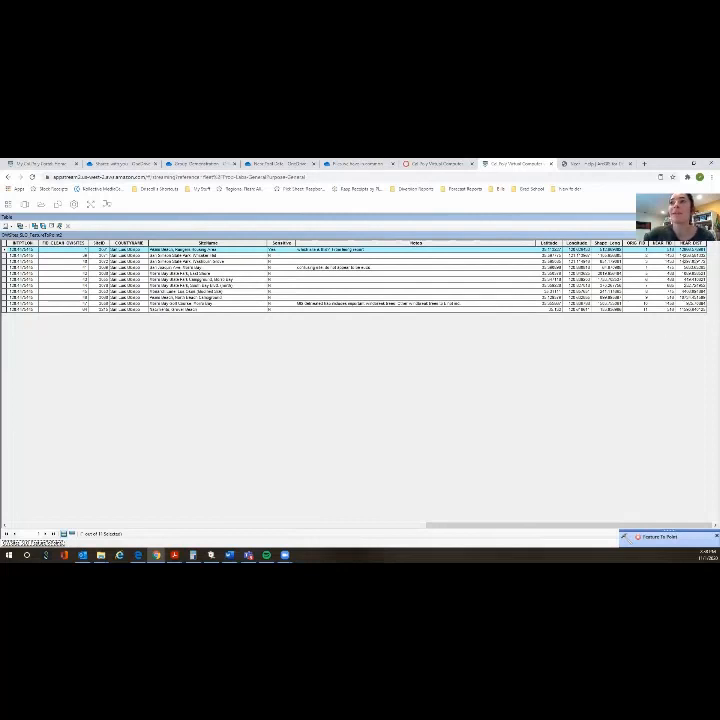
left_click(715, 217)
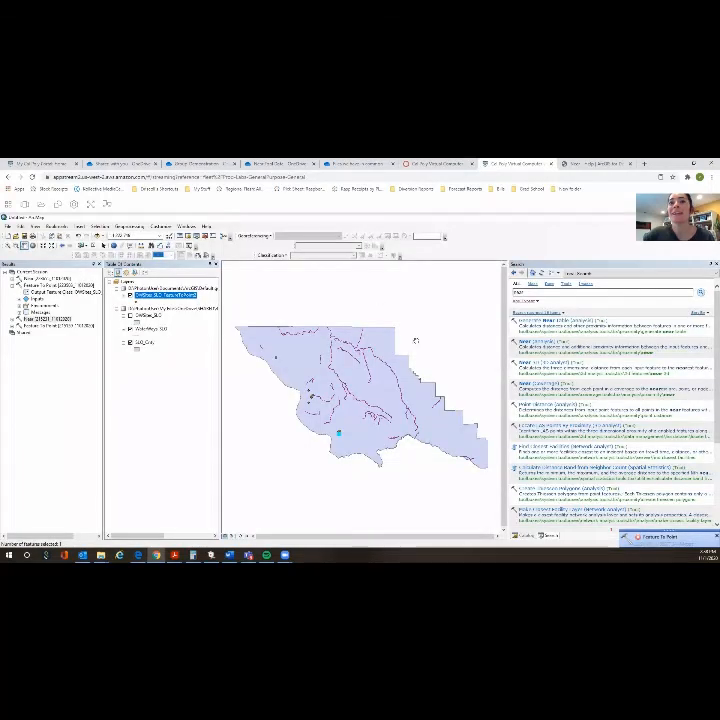